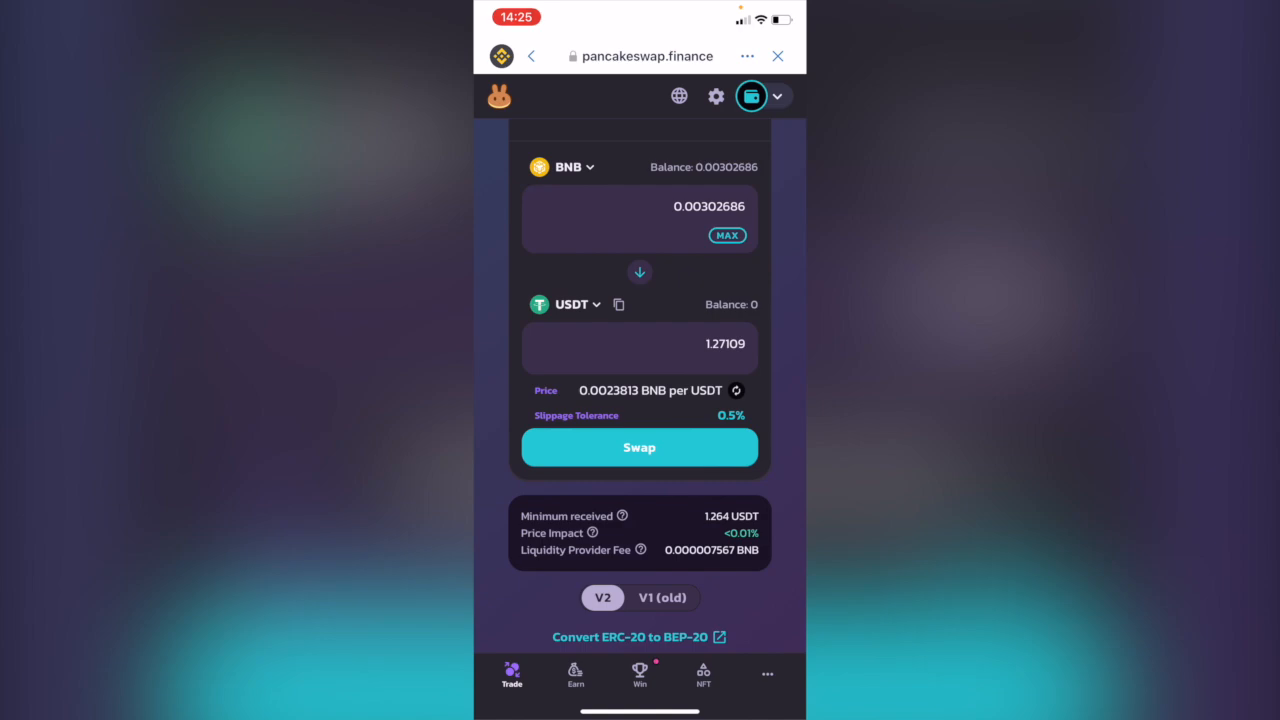
Close the PancakeSwap page and return to the wallet's token list.
left_click(777, 56)
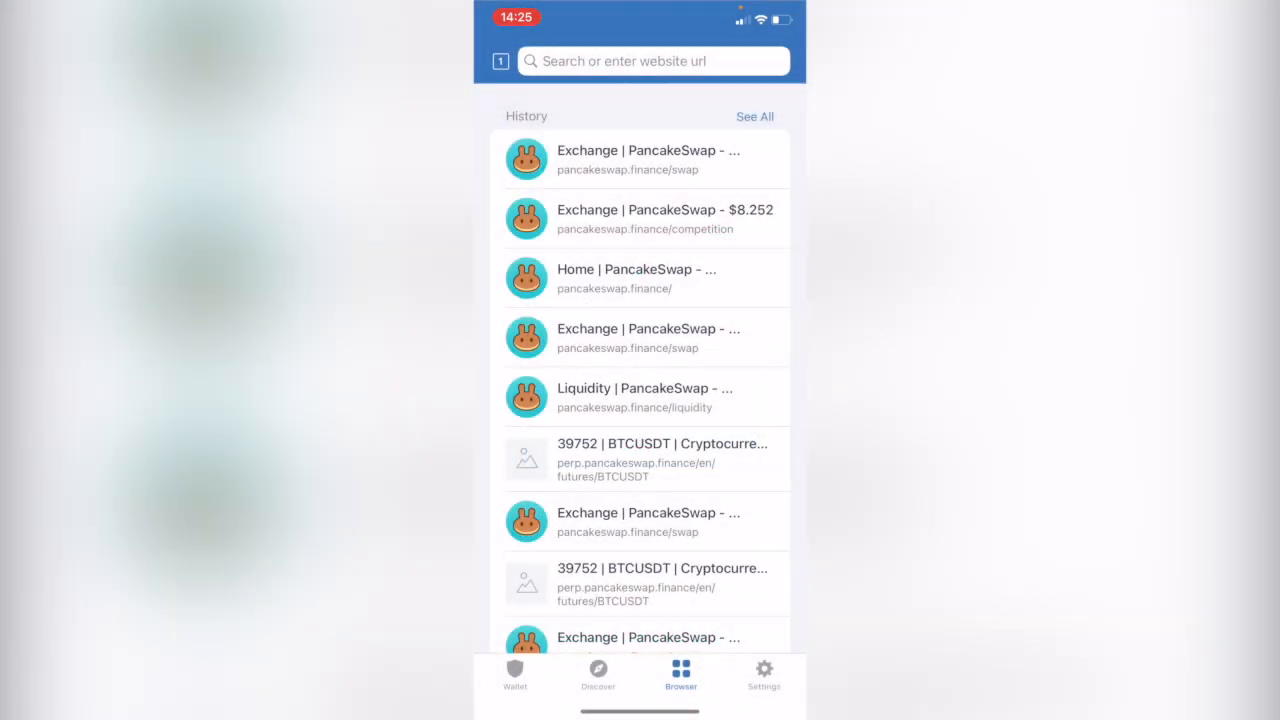
left_click(514, 675)
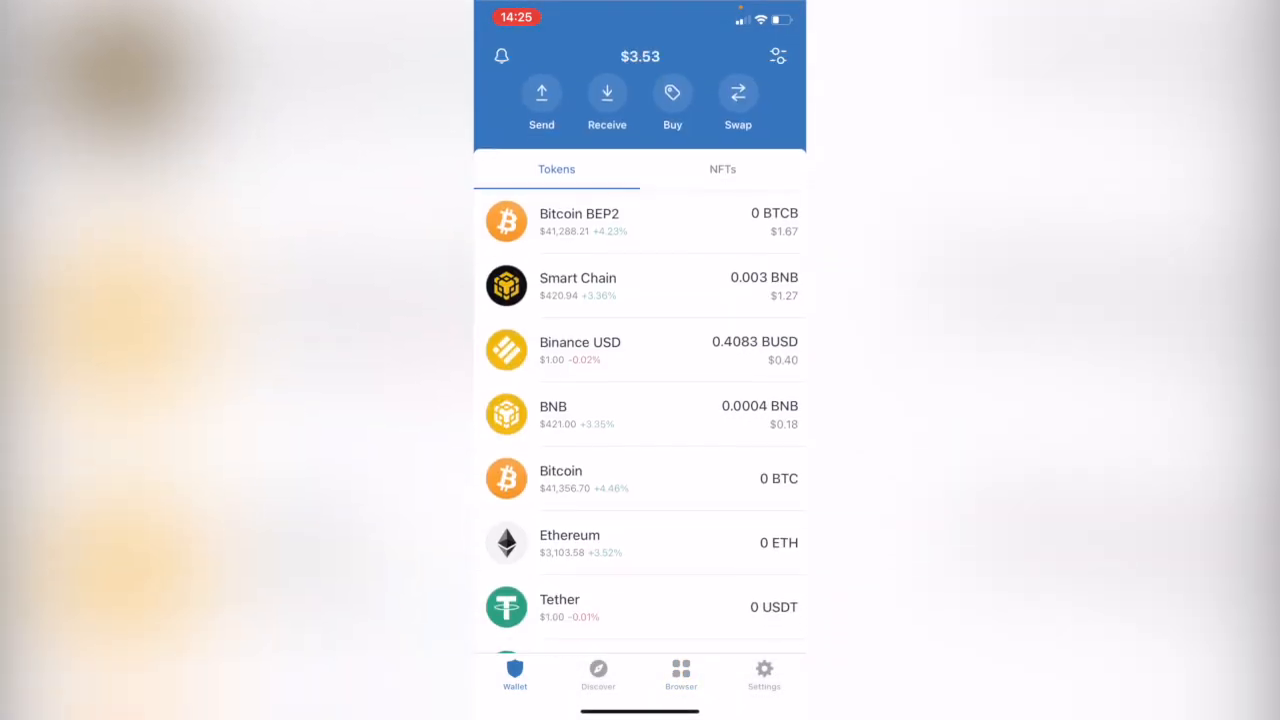
scroll(640, 400, "down", 3)
scroll(640, 400, "down", 2)
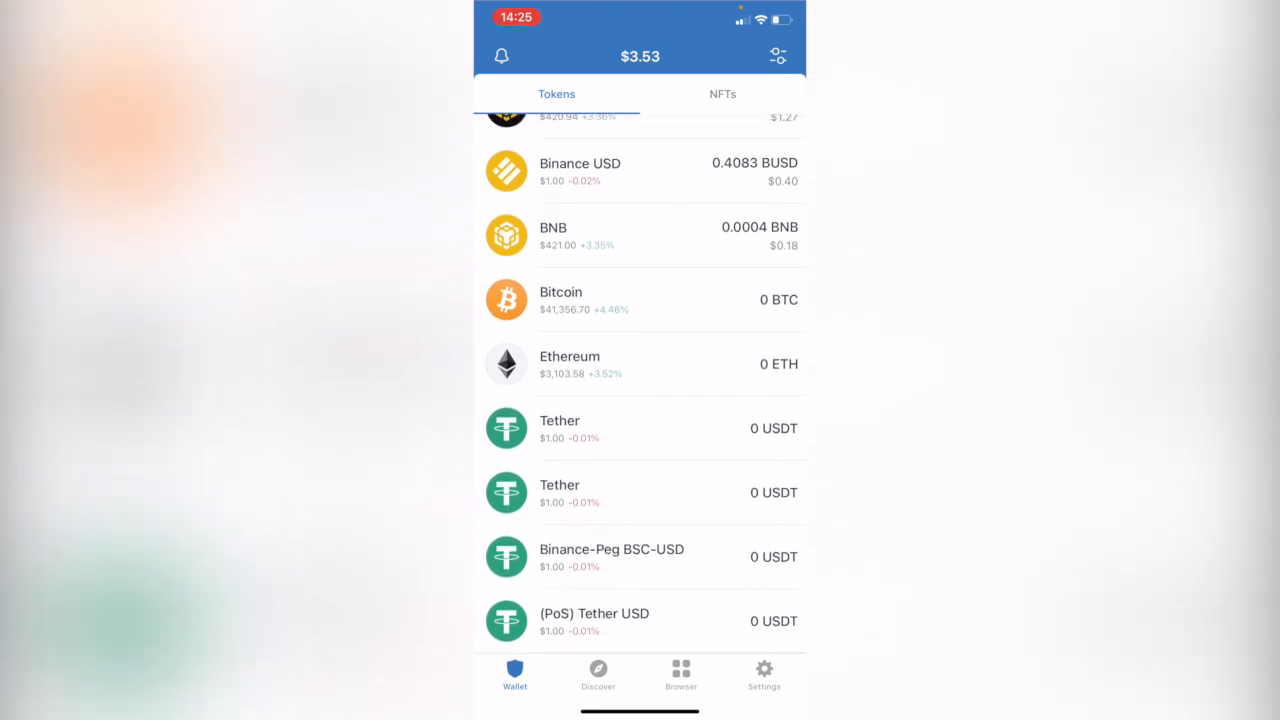
scroll(640, 400, "up", 5)
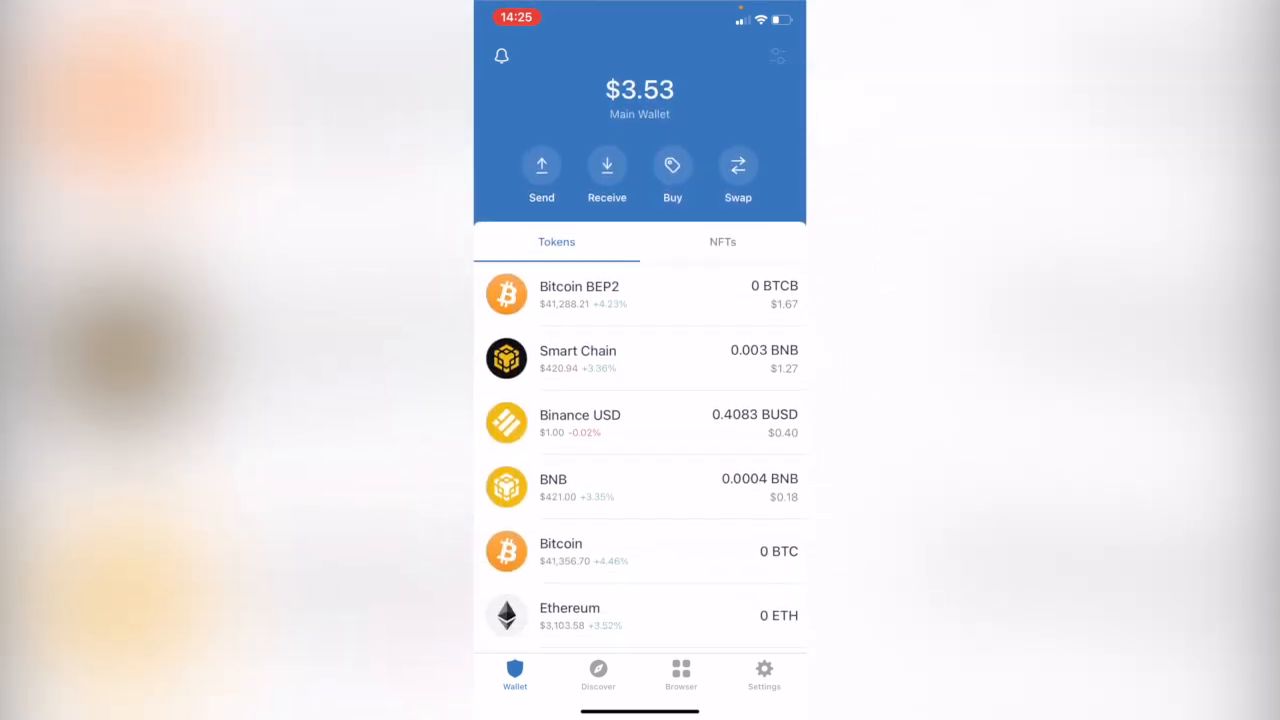
Enable the Solana (SOL) token in the token manager so it shows in the wallet.
left_click(778, 55)
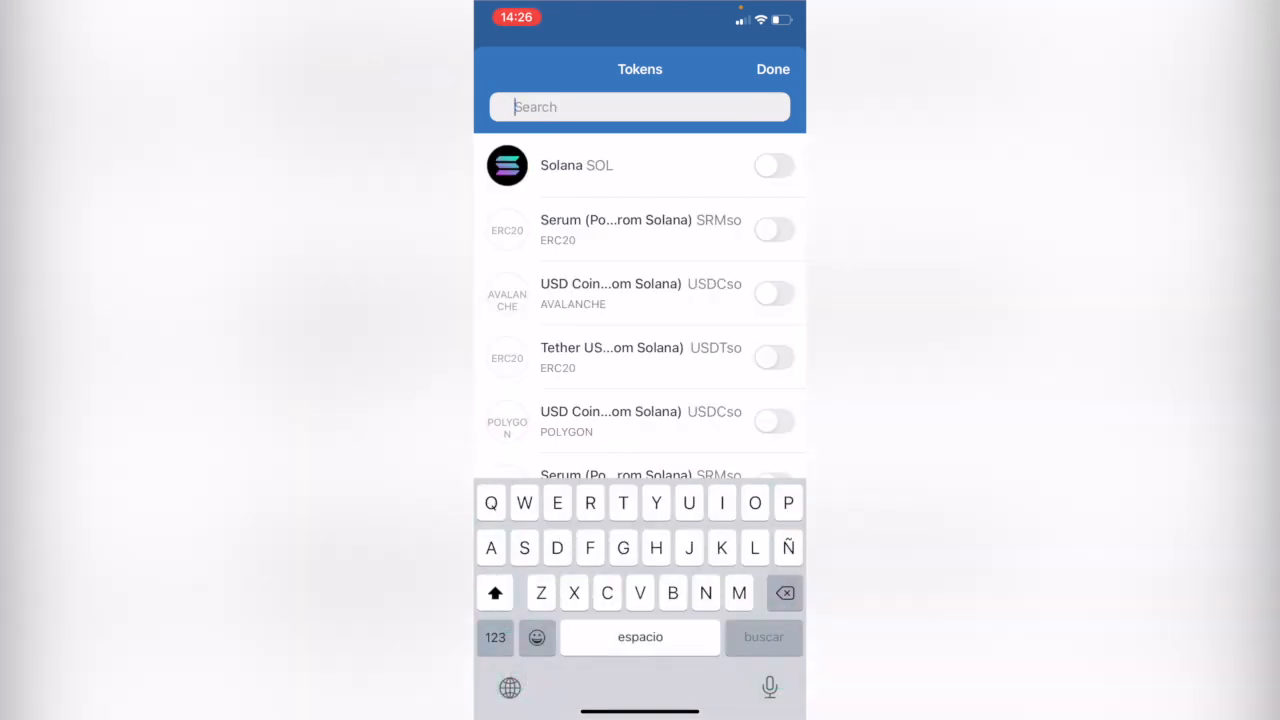
type("SOLANA")
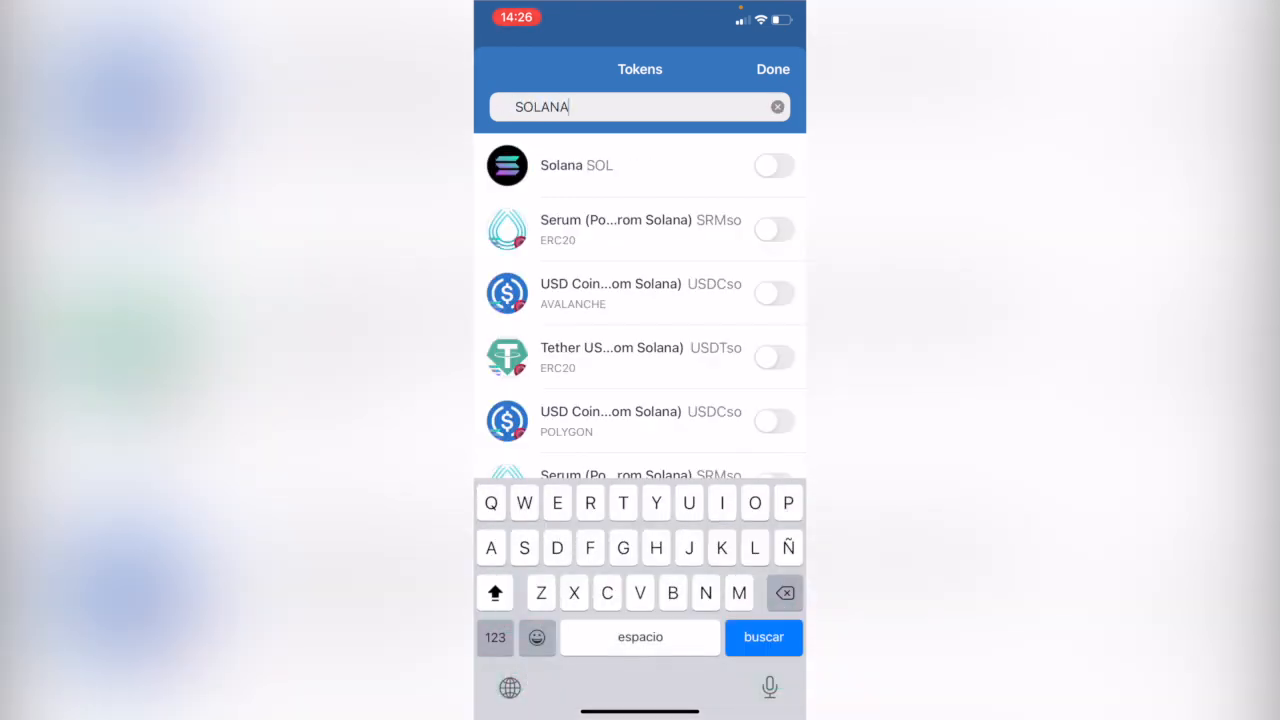
left_click(772, 165)
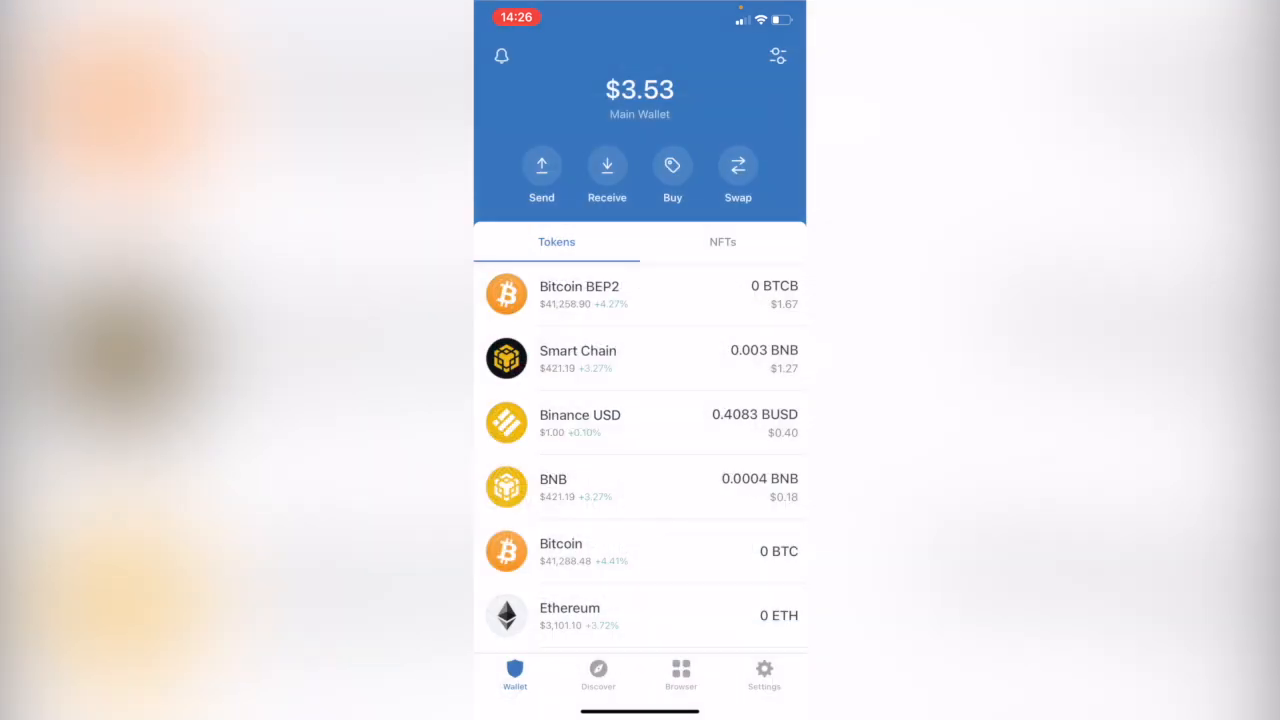
scroll(640, 450, "down", 5)
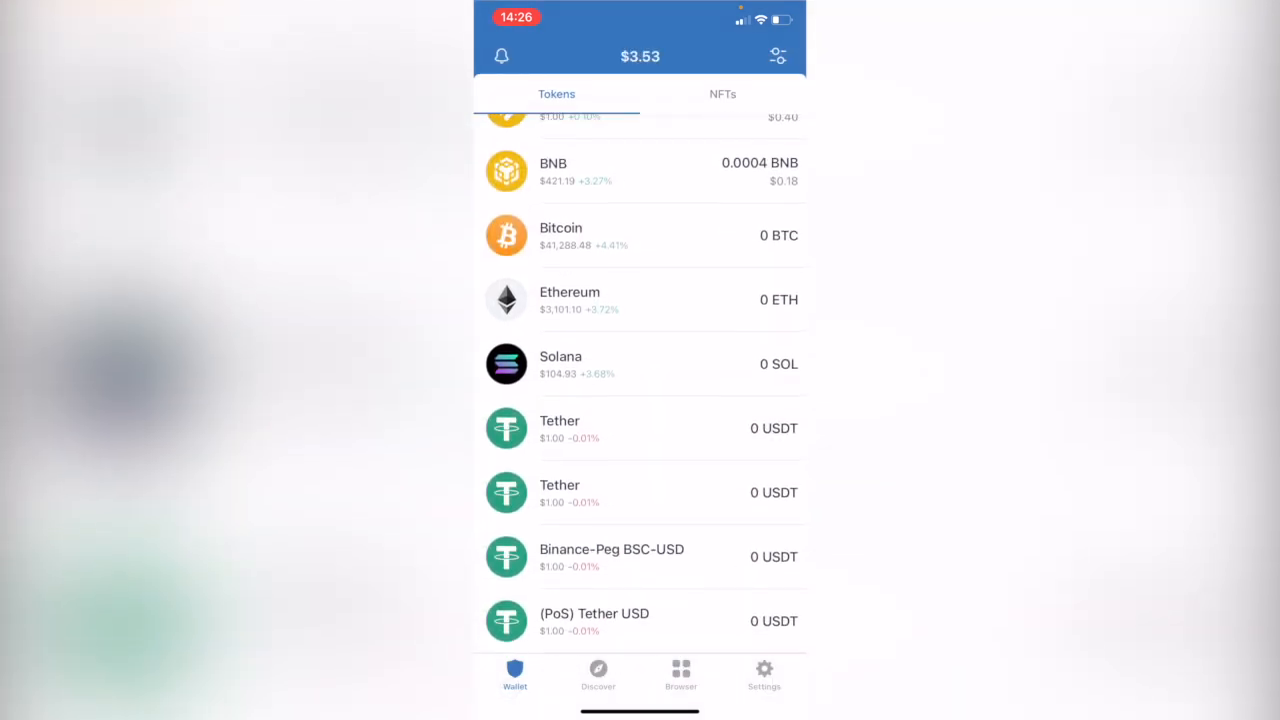